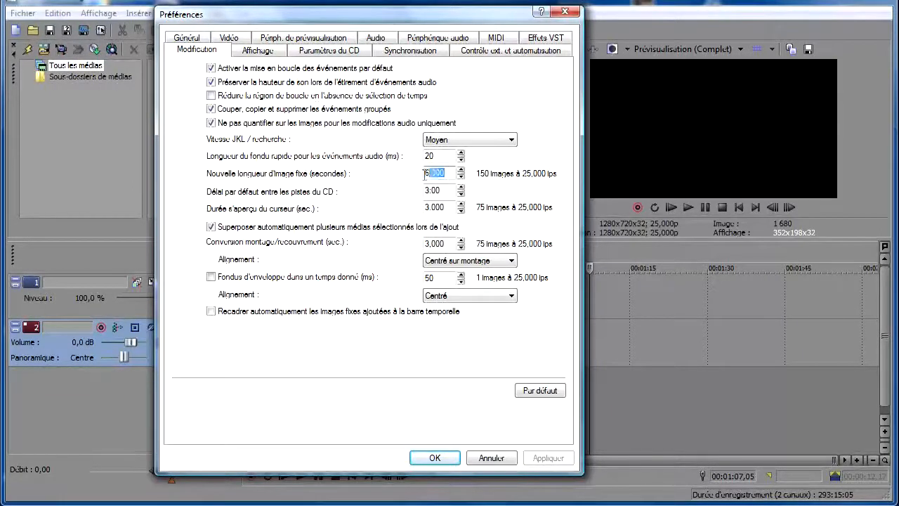
- Set the new still image length to 5 seconds in the editing preferences
click(427, 174)
drag(428, 173, 423, 213)
text(5)
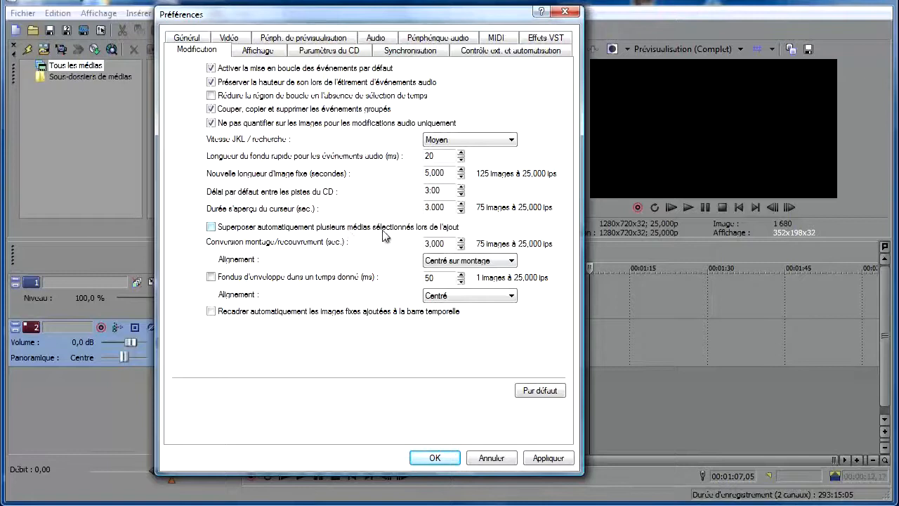
- Set the cut-to-overlap conversion to 2 seconds and apply the preferences
click(212, 228)
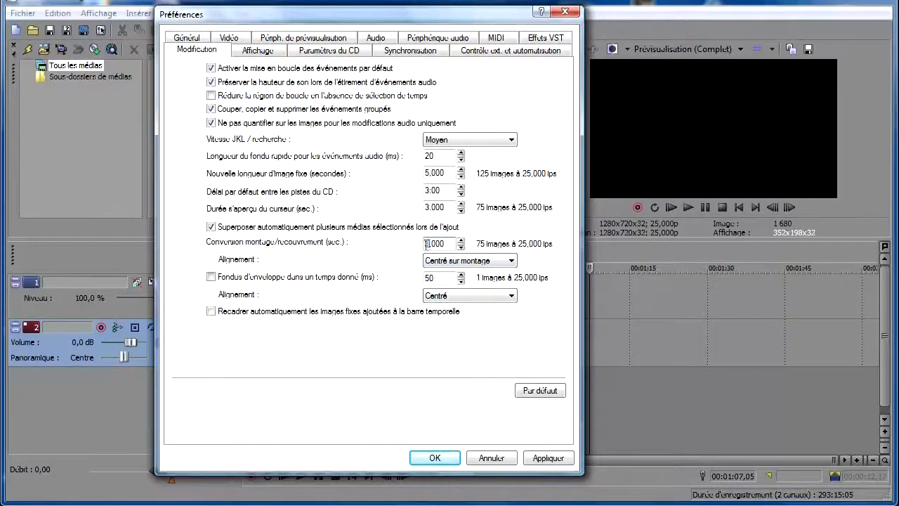
text(2)
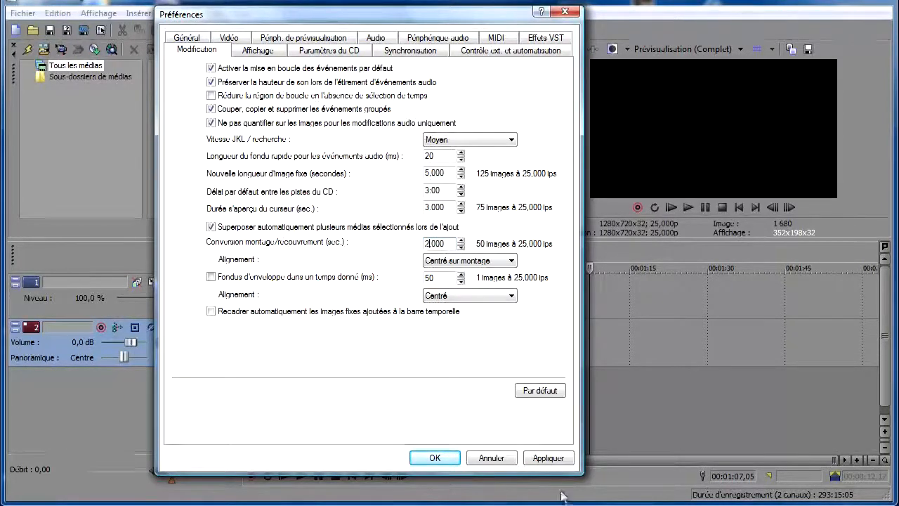
click(546, 458)
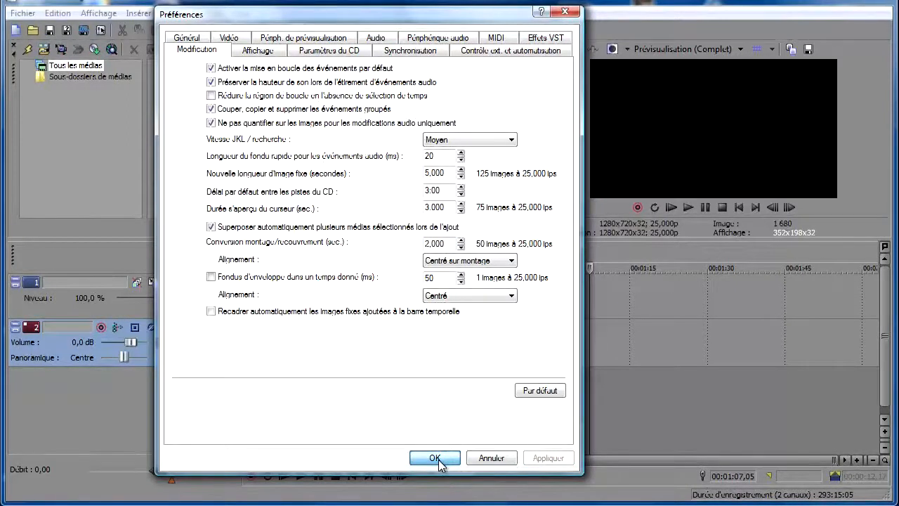
click(438, 459)
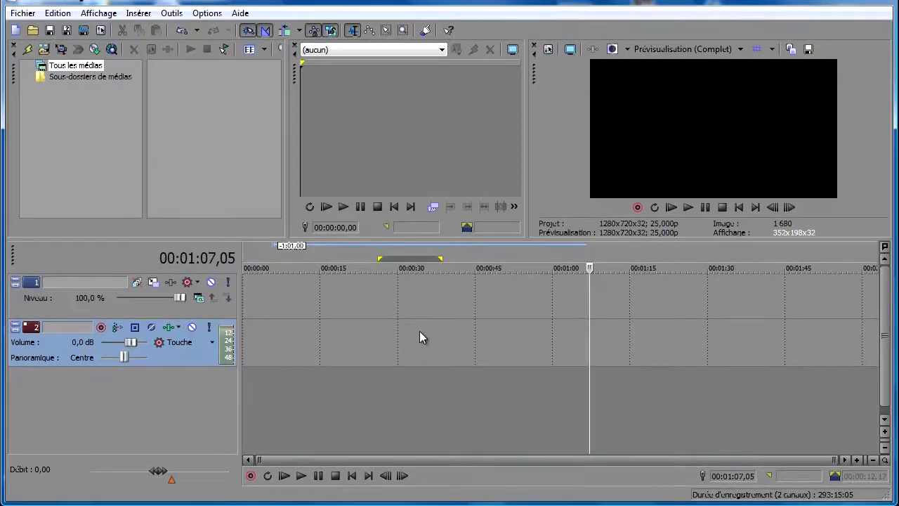
- Import the photos IMG_3005 to IMG_3016 from the DIAPORAMA folder on the desktop into the project media
click(44, 50)
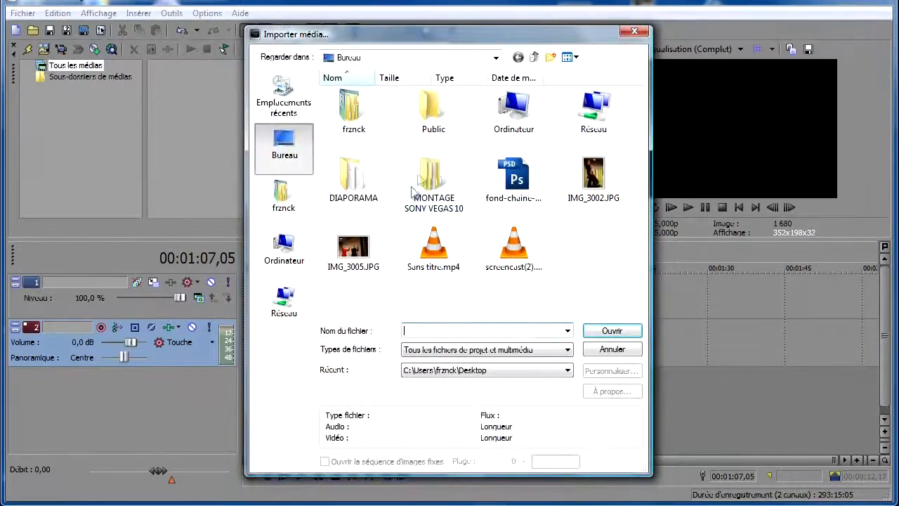
double_click(351, 179)
click(411, 127)
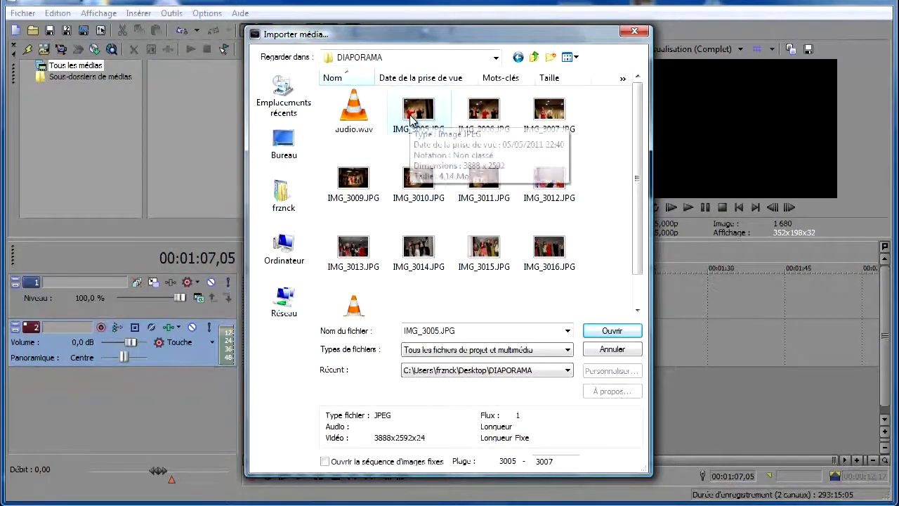
shift+click(566, 272)
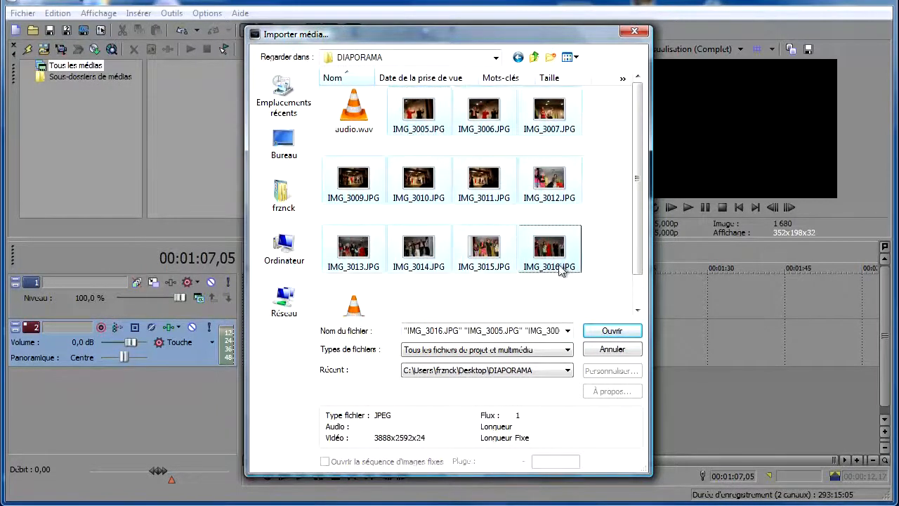
click(612, 331)
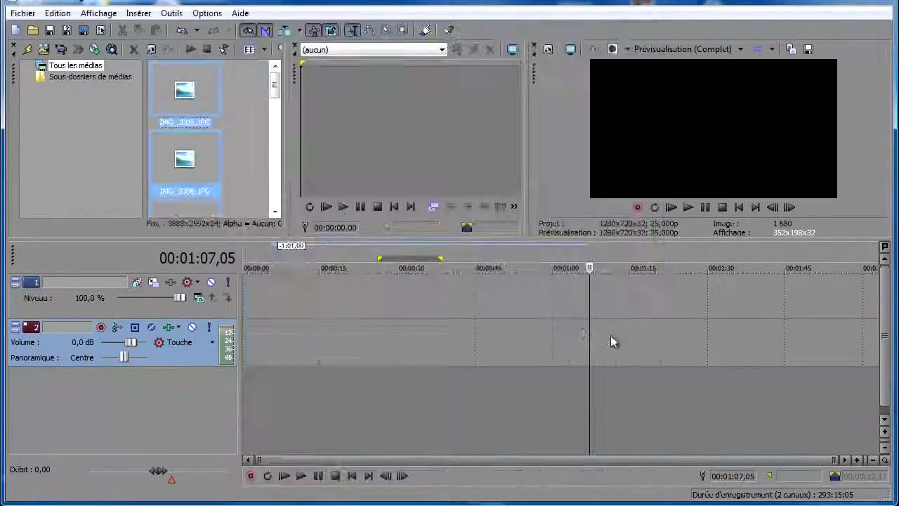
- Widen the project media pane and drag the selected photos onto the first video track
drag(284, 149, 396, 149)
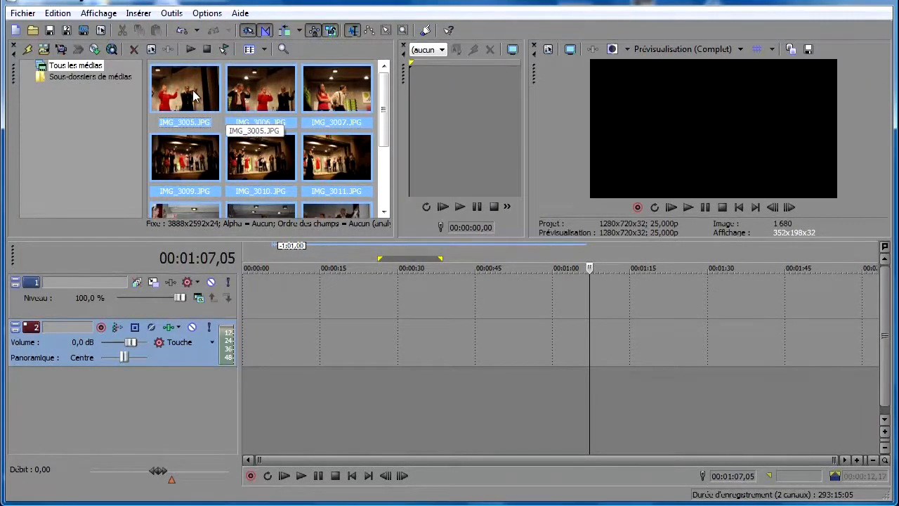
drag(194, 96, 215, 136)
drag(280, 325, 319, 315)
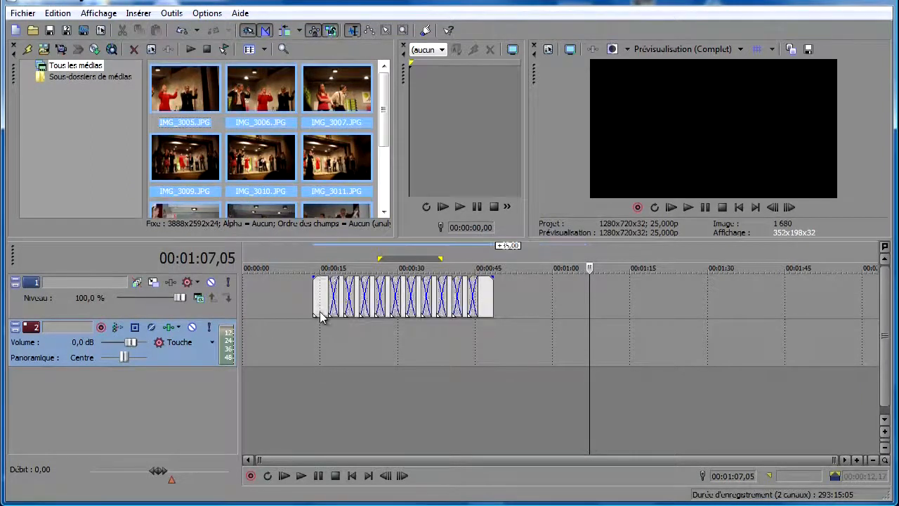
- Zoom into the timeline and play back the photo sequence to preview the crossfades
click(313, 304)
scroll(317, 317, up, 3)
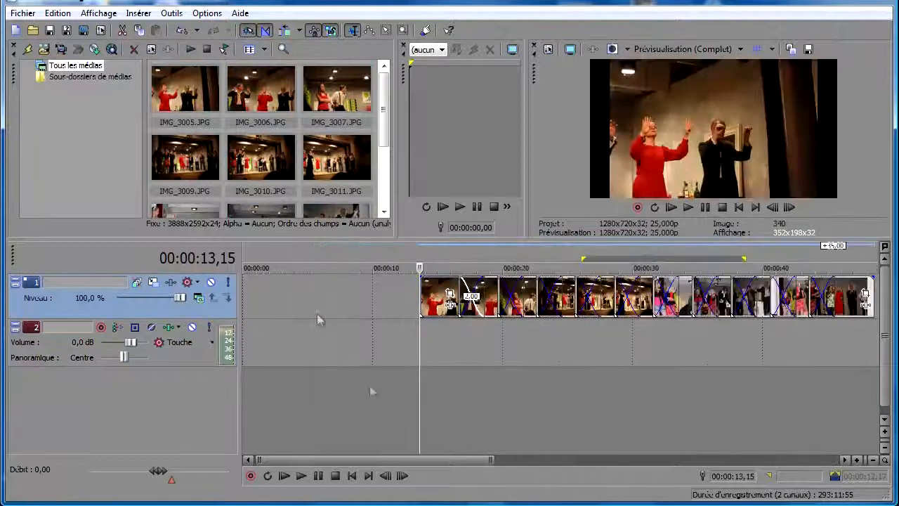
drag(401, 463, 457, 462)
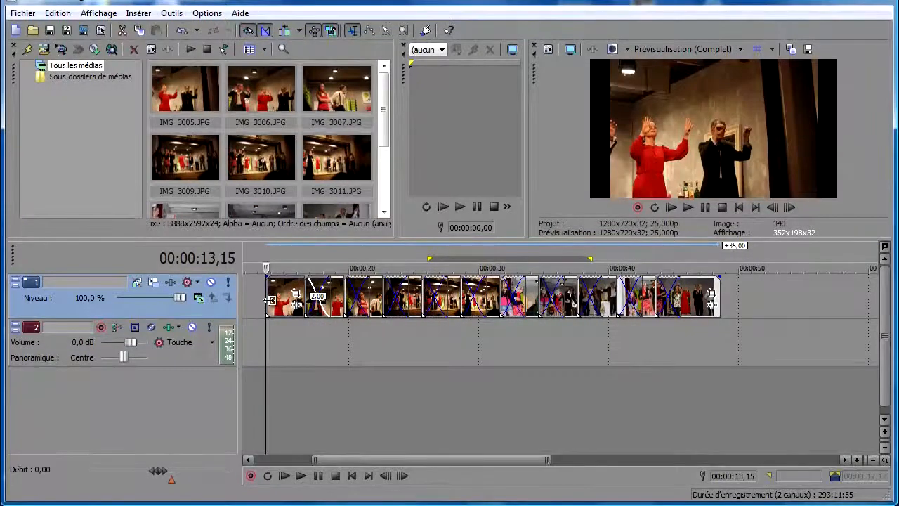
key(space)
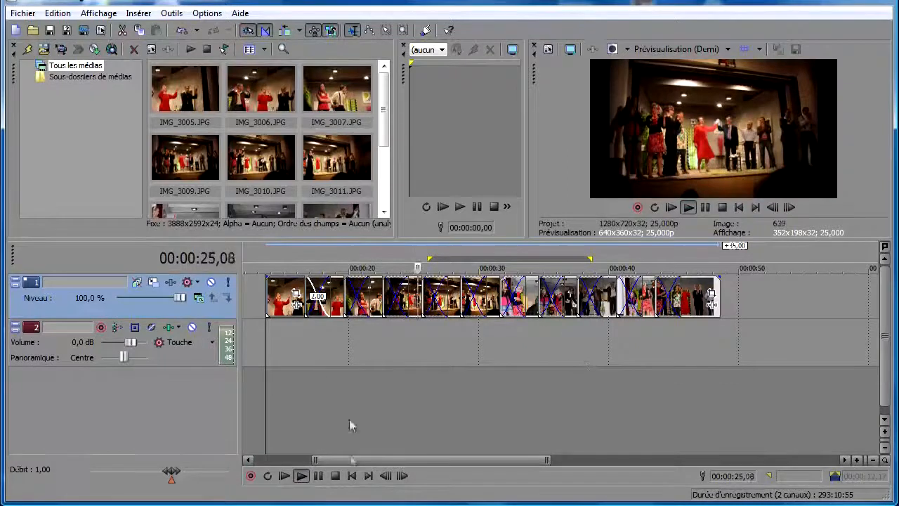
click(319, 476)
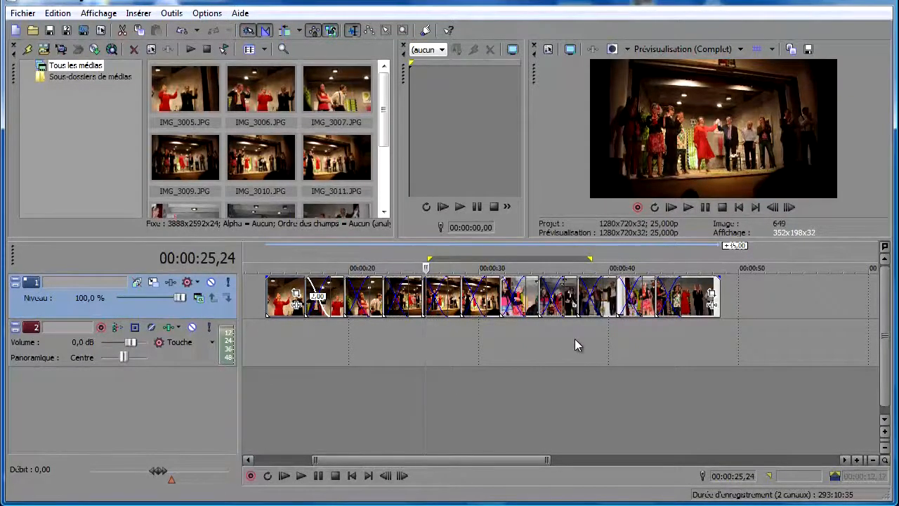
- Select all photo events on the timeline and delete them
click(747, 313)
drag(763, 314, 258, 308)
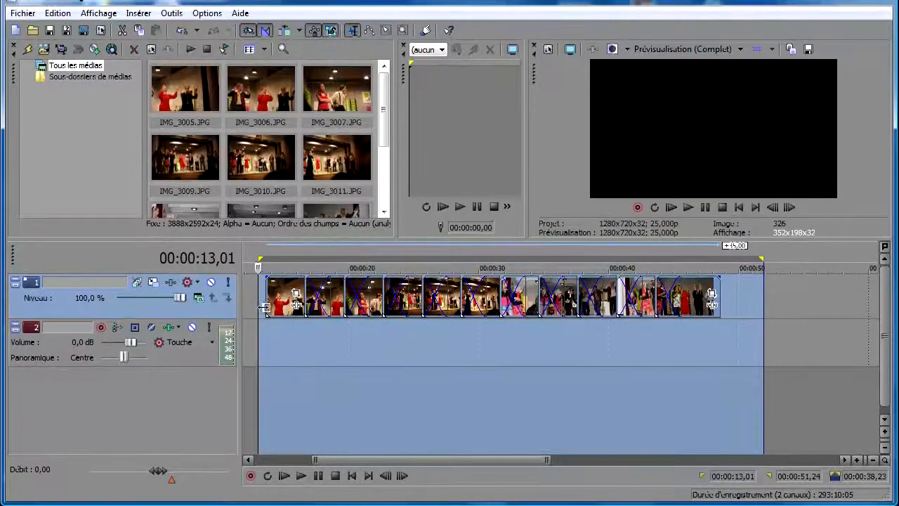
key(Delete)
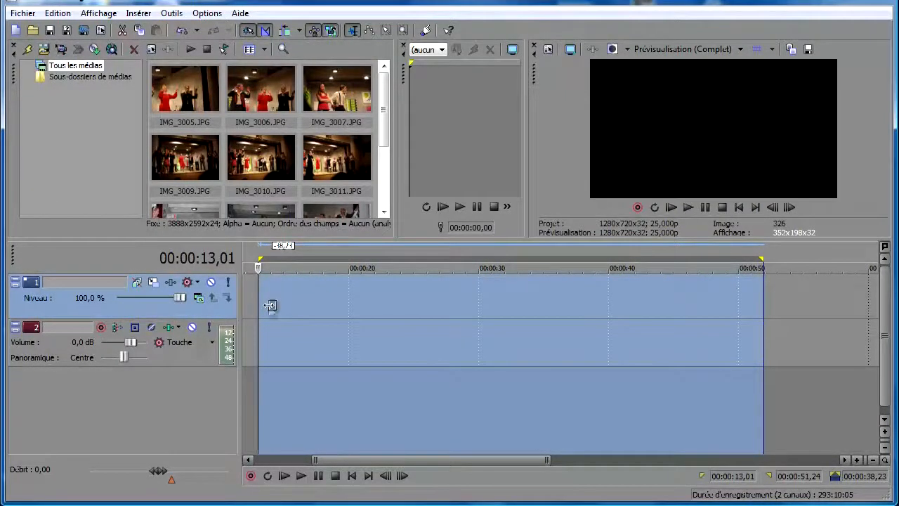
- Set the new still image length to 6 seconds in the editing preferences and apply
click(289, 310)
click(207, 12)
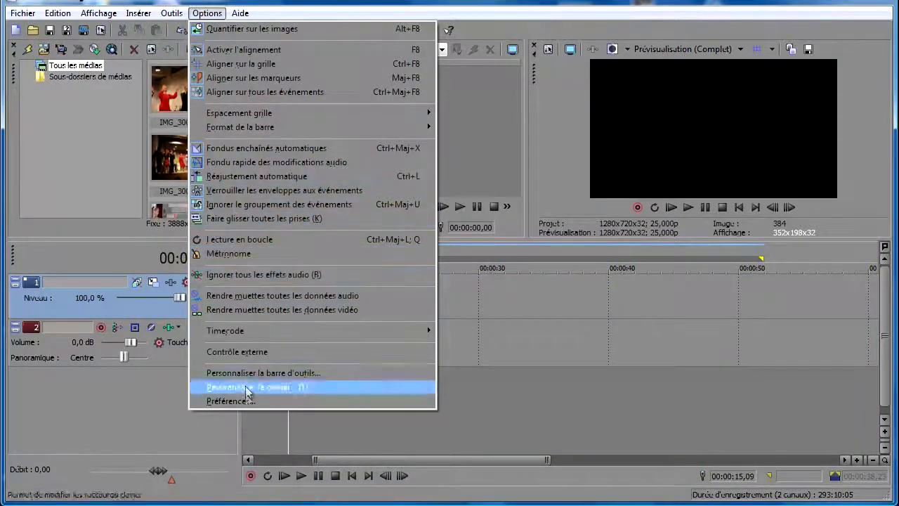
click(231, 401)
click(295, 37)
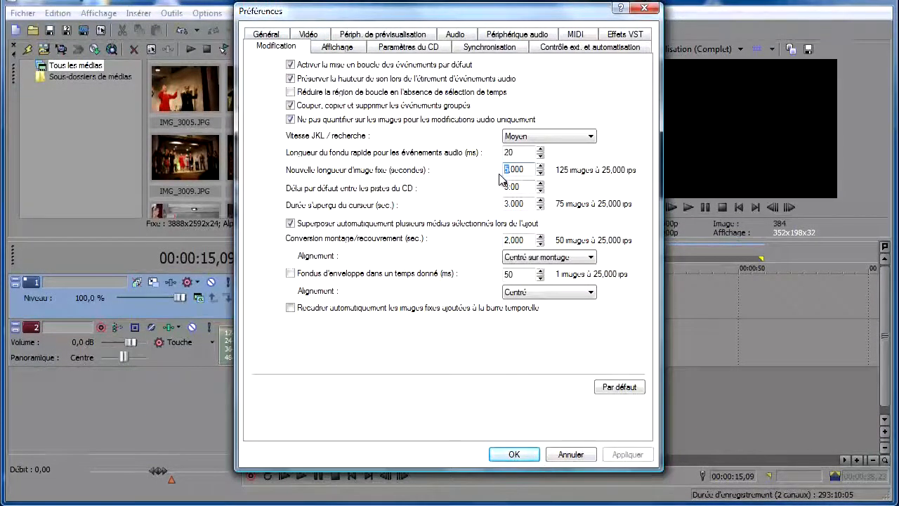
text(6)
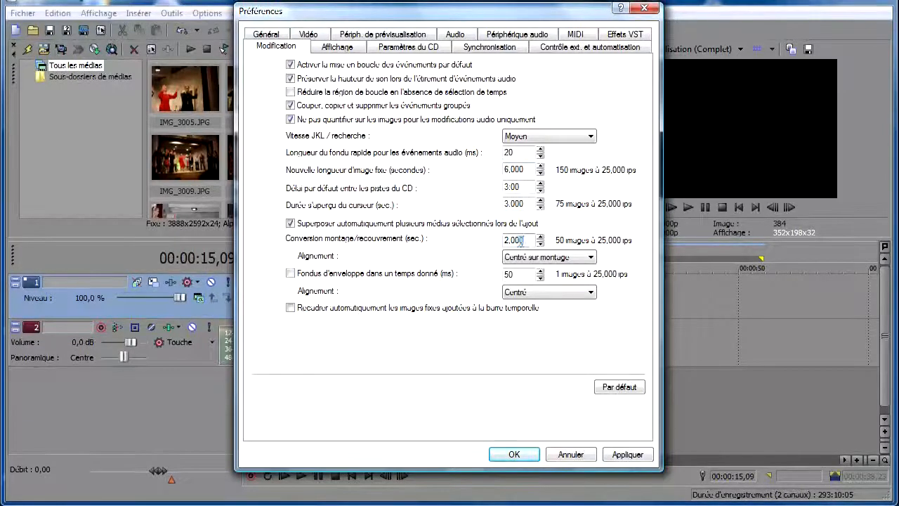
click(628, 454)
click(514, 455)
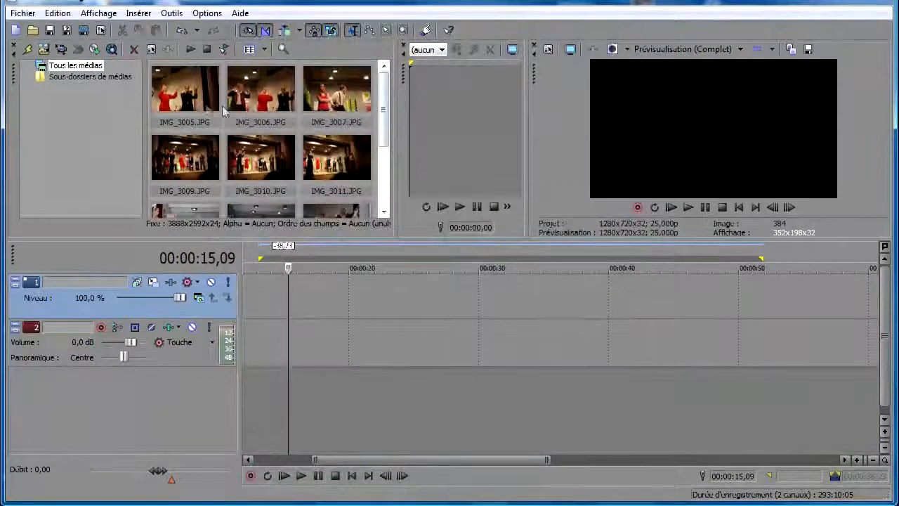
- Select all photos in the project media, drag them onto the first video track, and preview playback
click(216, 105)
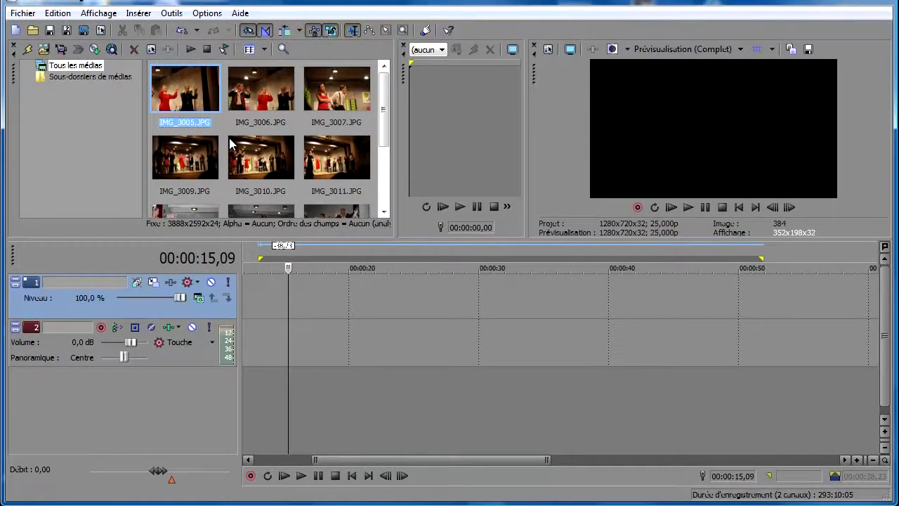
key(ctrl+a)
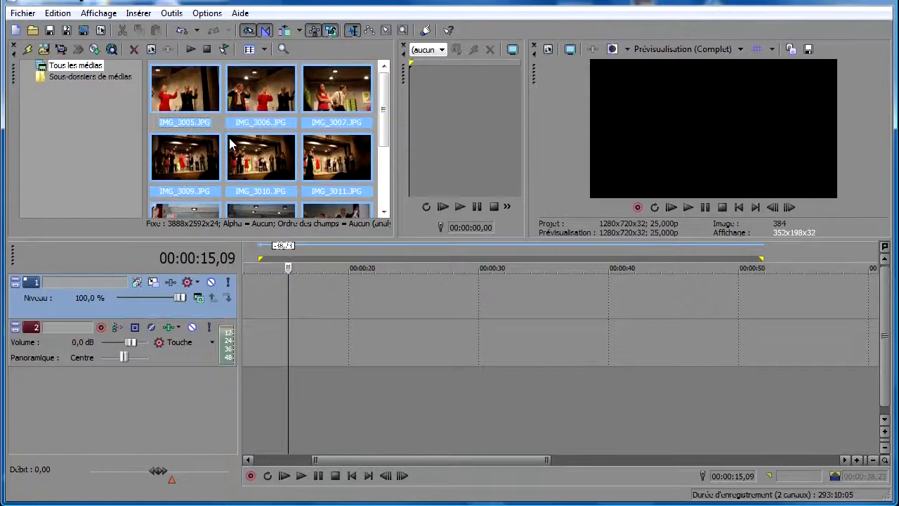
drag(263, 158, 263, 159)
drag(261, 236, 297, 305)
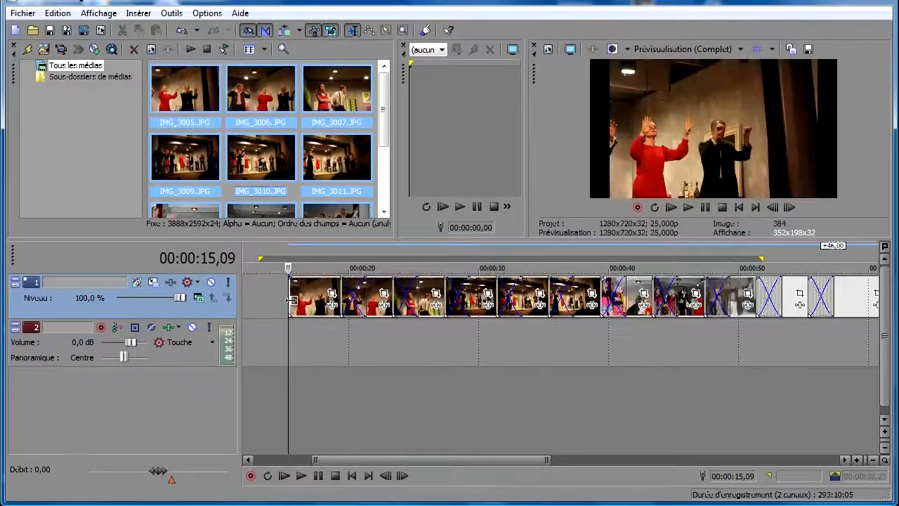
key(space)
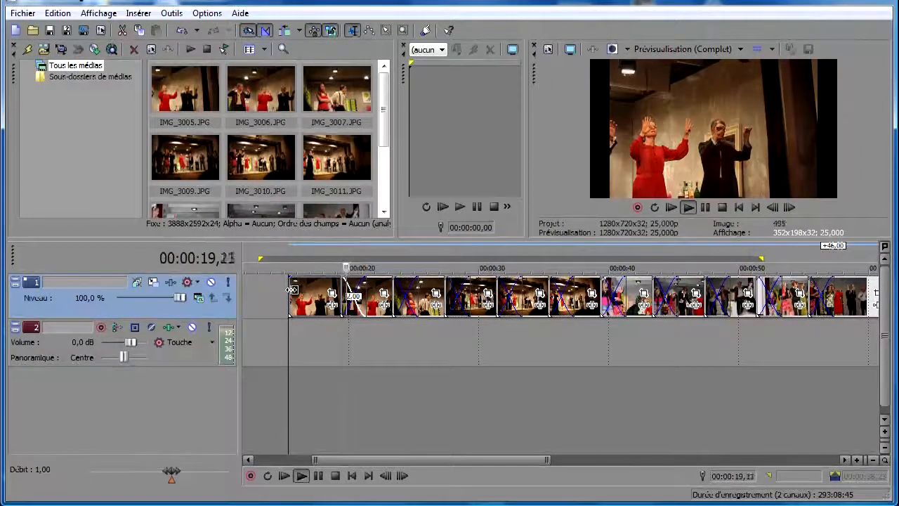
click(319, 476)
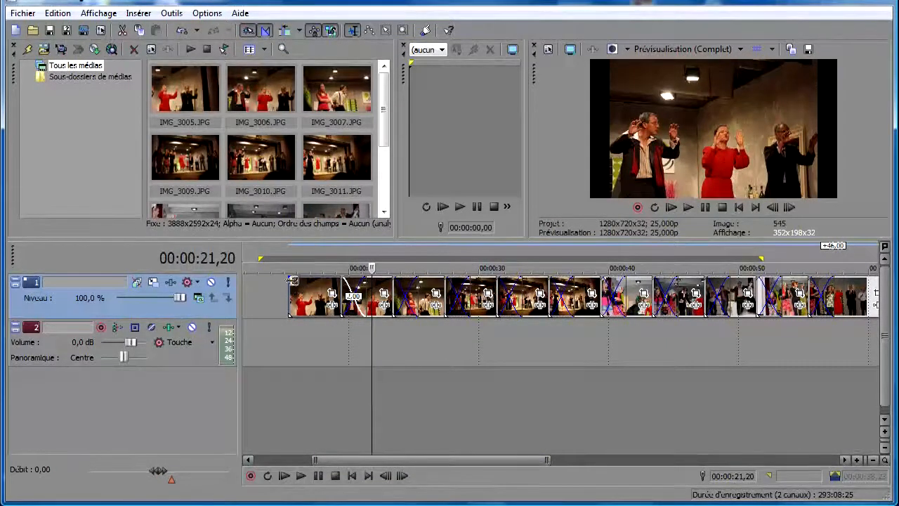
- Select all events to the end and move them to the start of the timeline
right_click(297, 298)
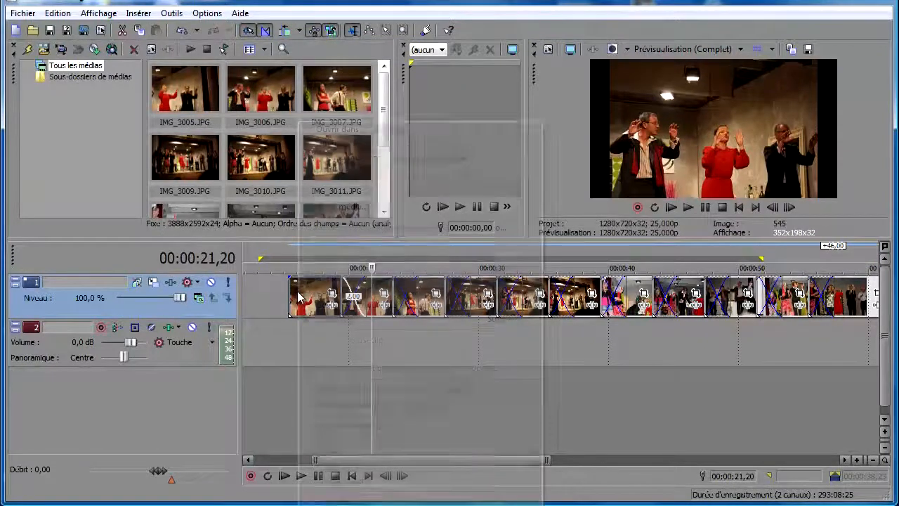
click(351, 384)
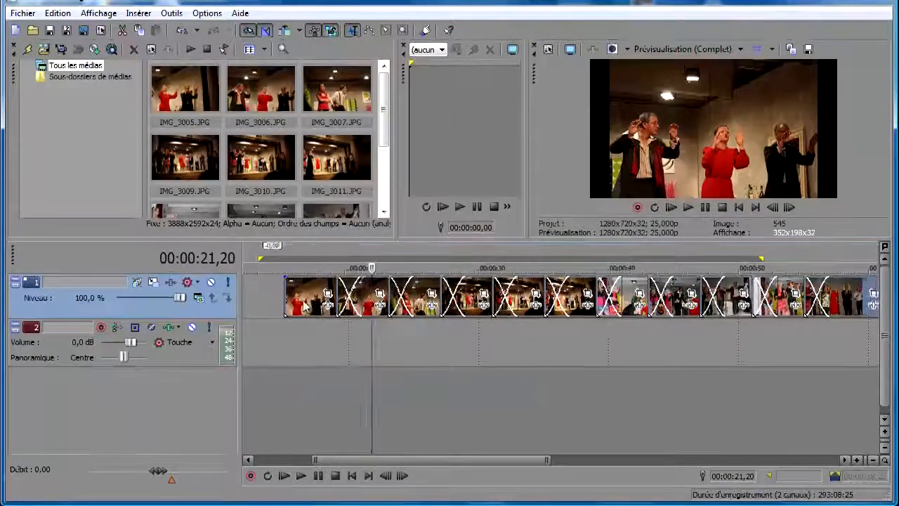
drag(320, 305, 247, 310)
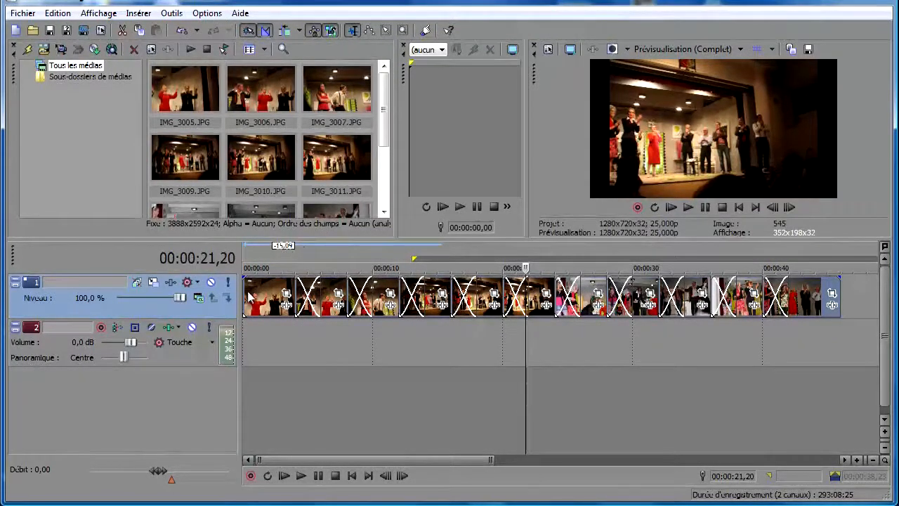
- Play back the slideshow from the beginning of the timeline
click(245, 294)
click(302, 477)
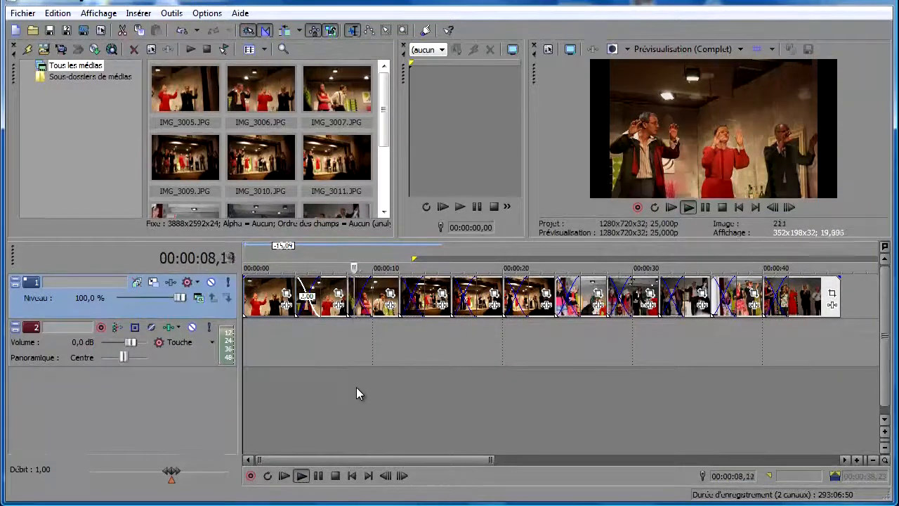
click(337, 476)
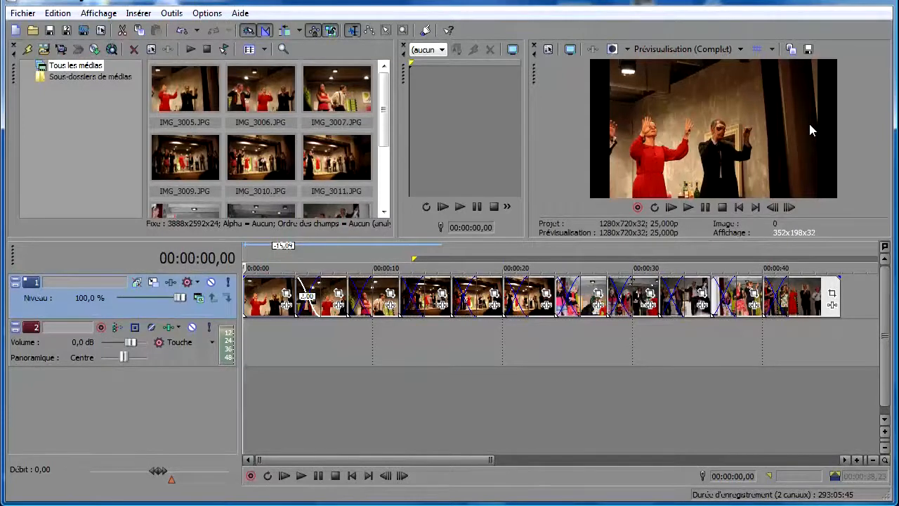
- Select all photos in the project media and open their properties
key(ctrl+a)
right_click(175, 97)
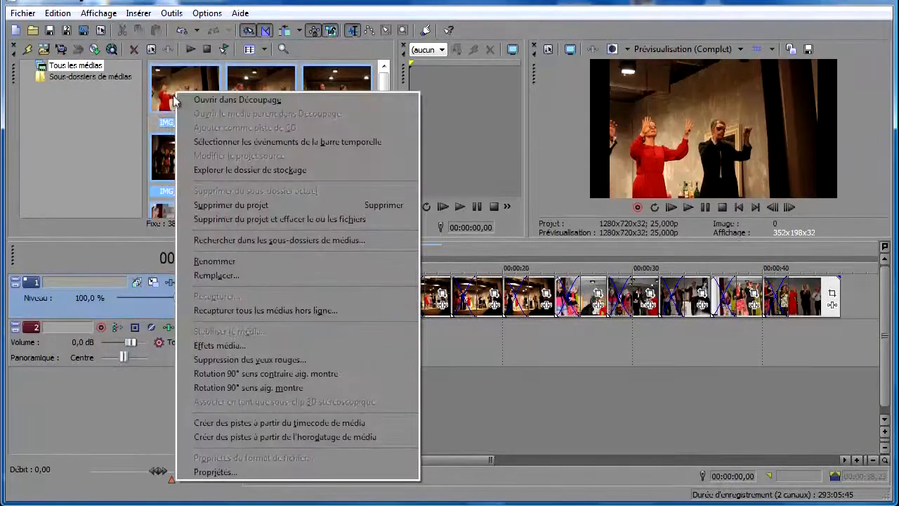
click(166, 97)
right_click(165, 97)
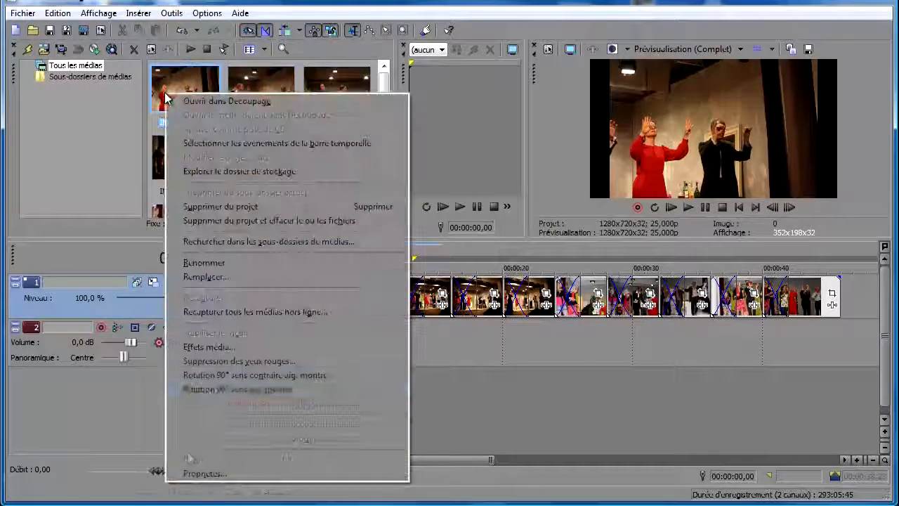
click(207, 472)
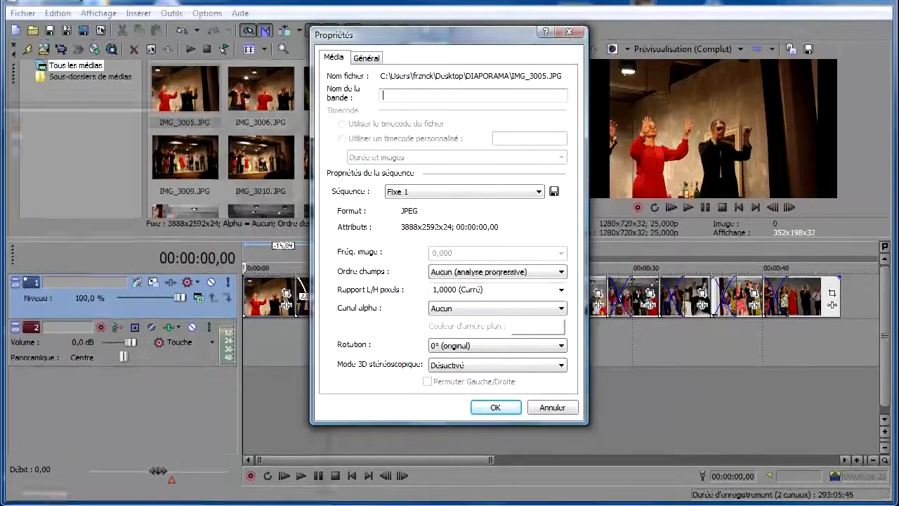
- Open the Windows Calculator
click(15, 503)
click(59, 422)
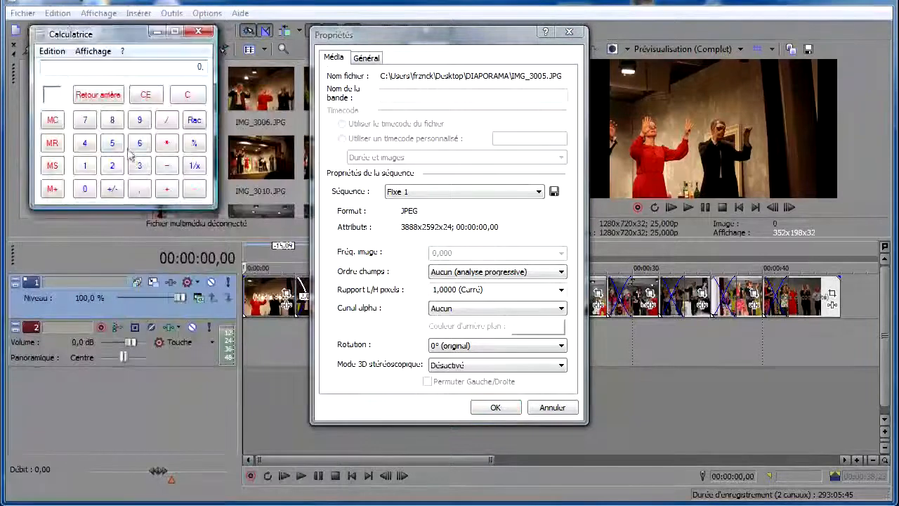
- Calculate the photos' aspect ratio 3888 ÷ 2592 in the Calculator, then close it and the media properties dialog
click(139, 165)
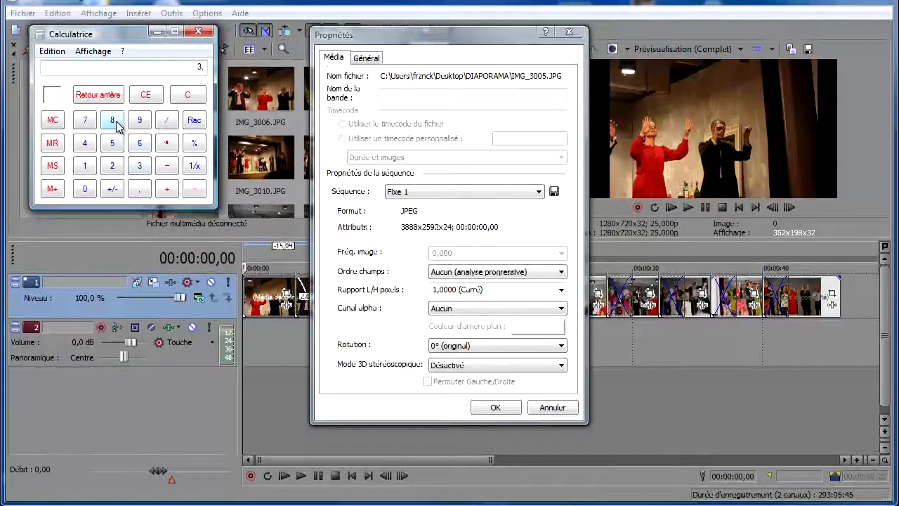
click(112, 121)
click(113, 121)
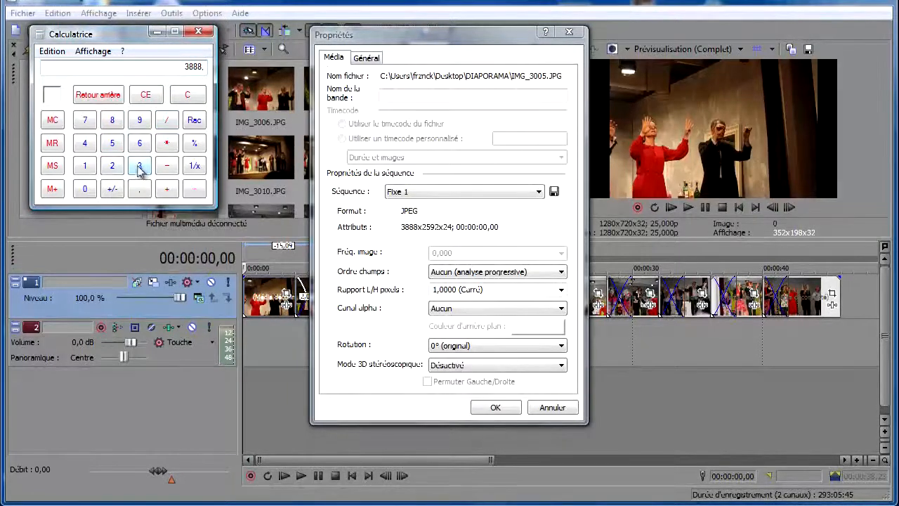
click(113, 165)
click(112, 144)
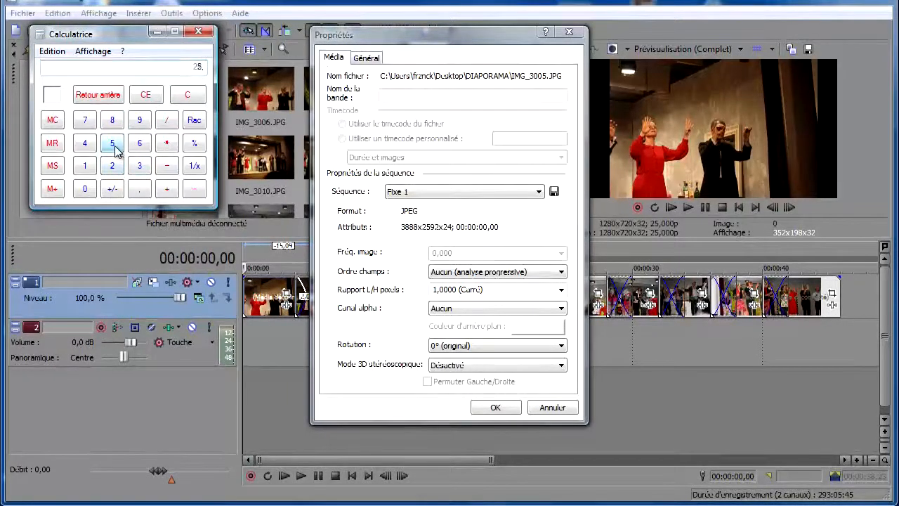
click(139, 120)
click(112, 165)
click(195, 190)
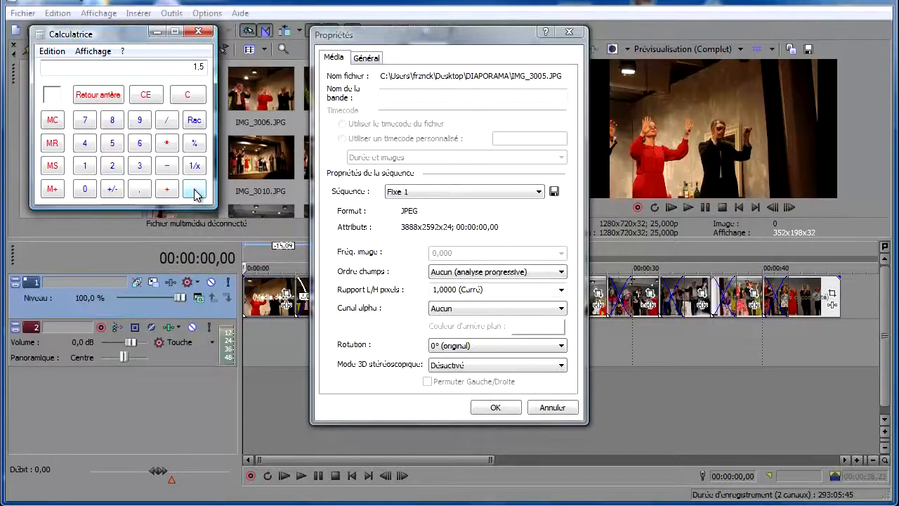
click(199, 33)
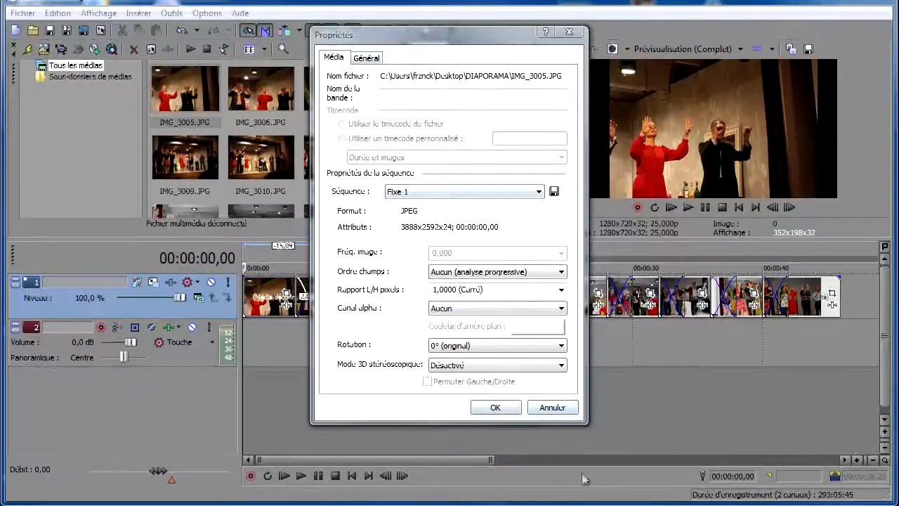
click(551, 408)
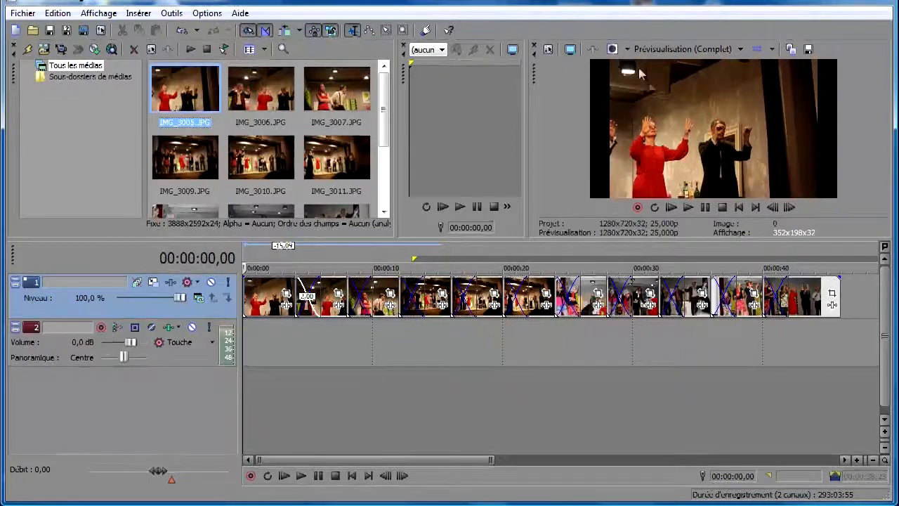
- Set the project video width to 1500 and height to 1000 in the project properties and apply
click(549, 50)
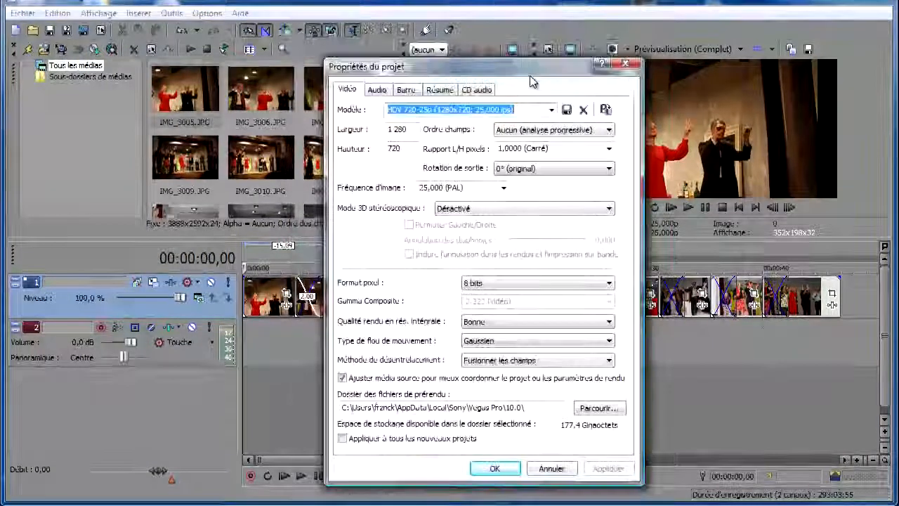
drag(532, 82, 532, 59)
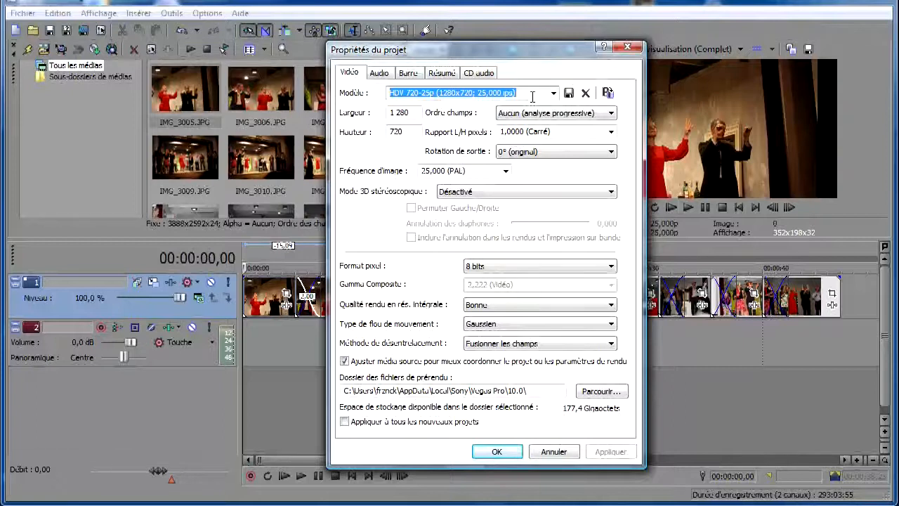
click(415, 113)
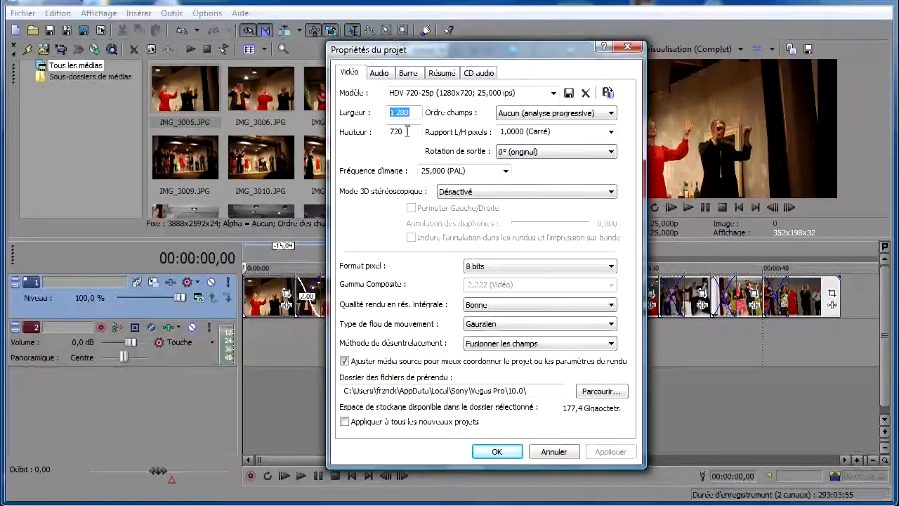
double_click(406, 132)
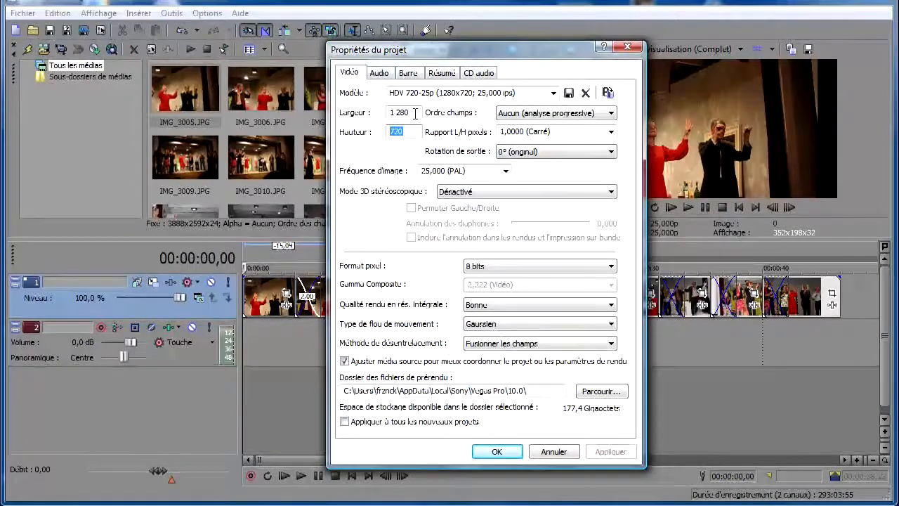
key(shift+Tab)
text(1 500)
key(Tab)
text(1000)
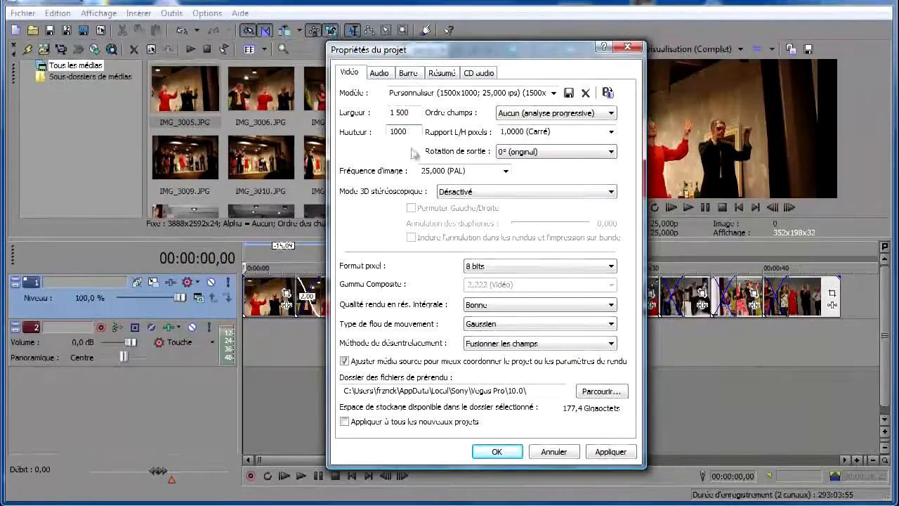
drag(470, 53, 352, 47)
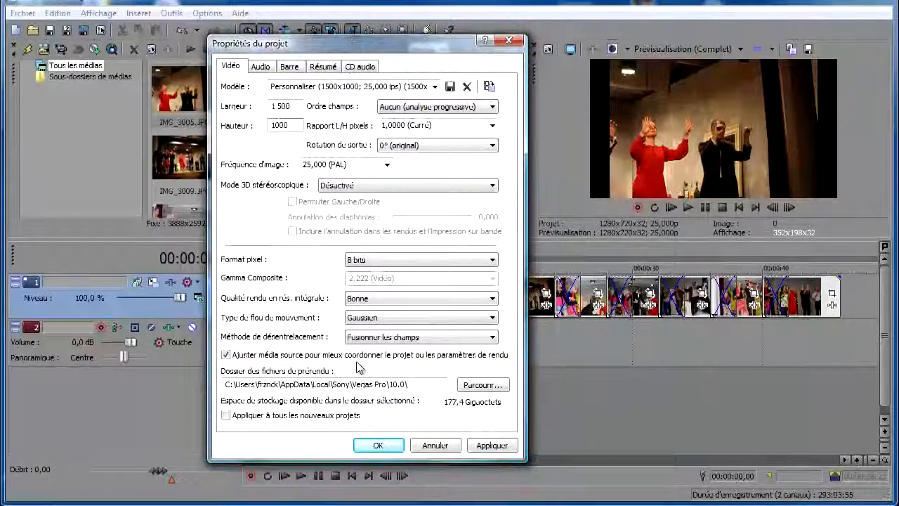
click(426, 126)
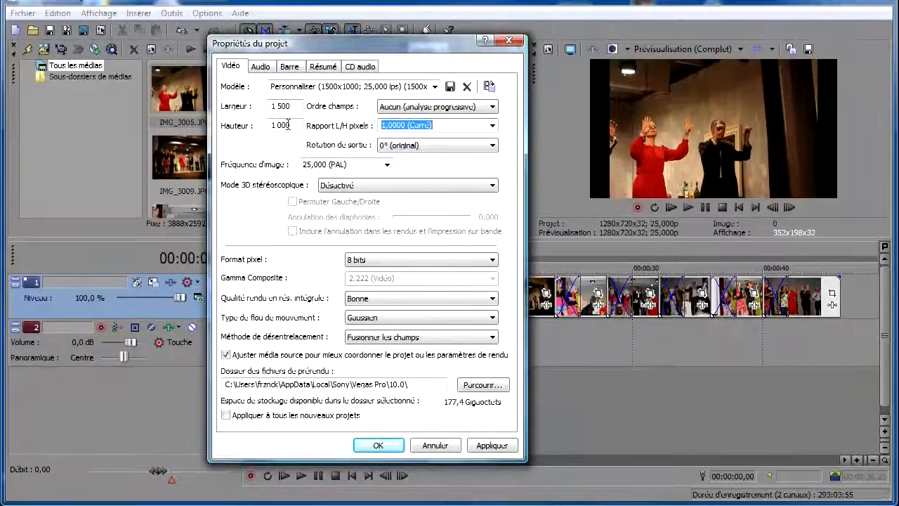
click(492, 445)
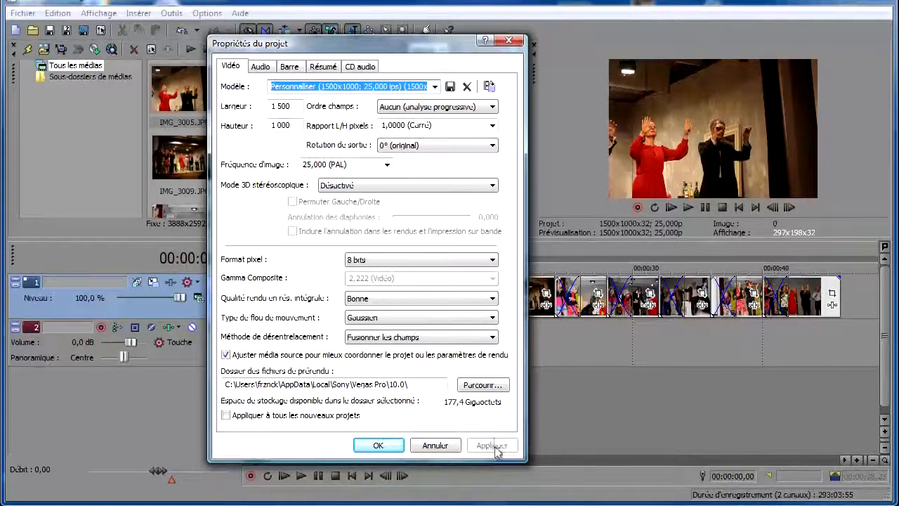
click(391, 448)
- Set the loop region to span the whole slideshow, from 00:00:00,00 to 00:00:46,00
drag(491, 460, 641, 460)
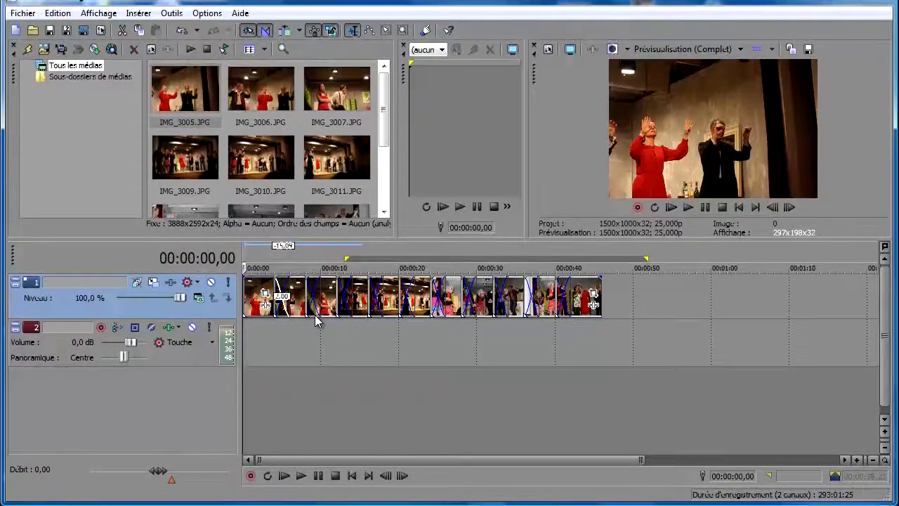
drag(348, 259, 245, 259)
drag(645, 260, 599, 259)
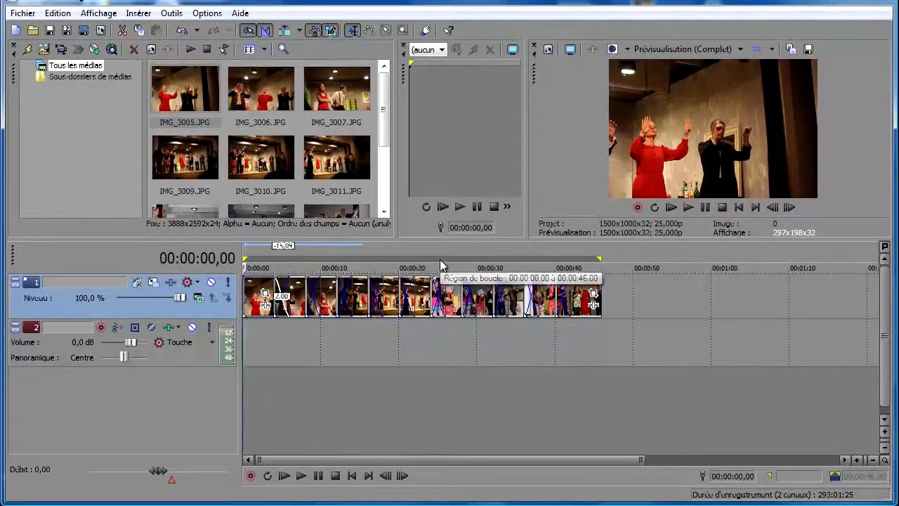
click(15, 14)
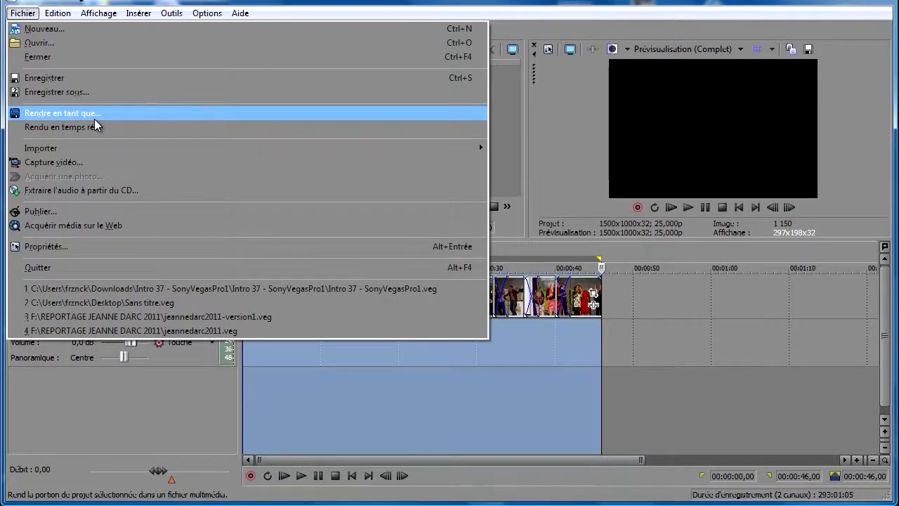
click(126, 376)
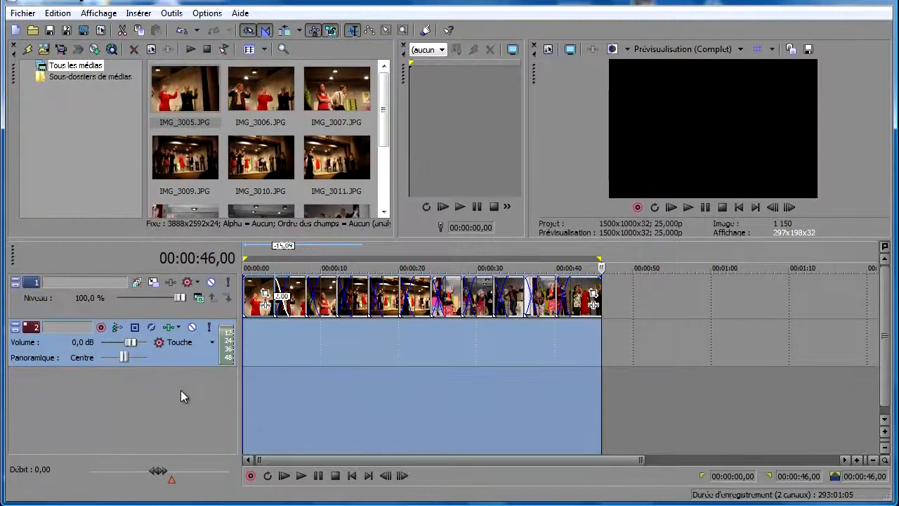